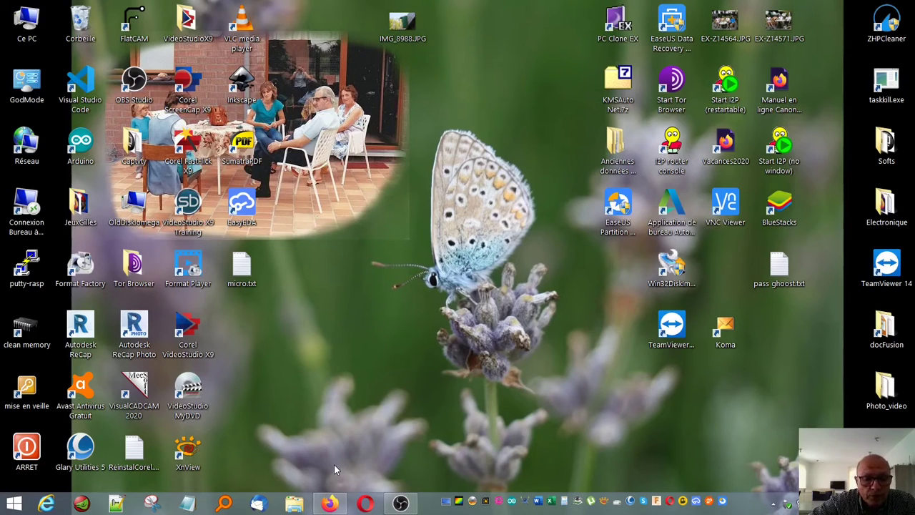
# - Switch to the Firefox window with the Metro news homepage and close its open find bar
pyautogui.moveTo(331, 505)
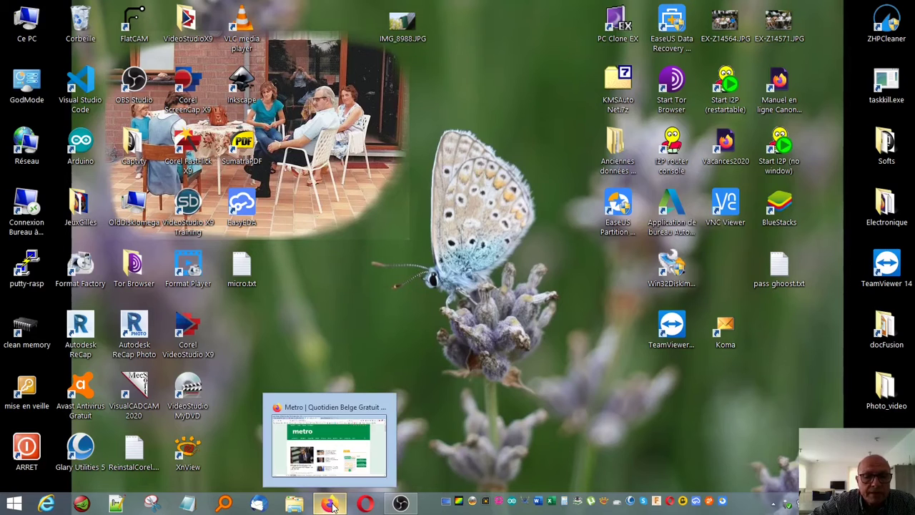
pyautogui.click(331, 505)
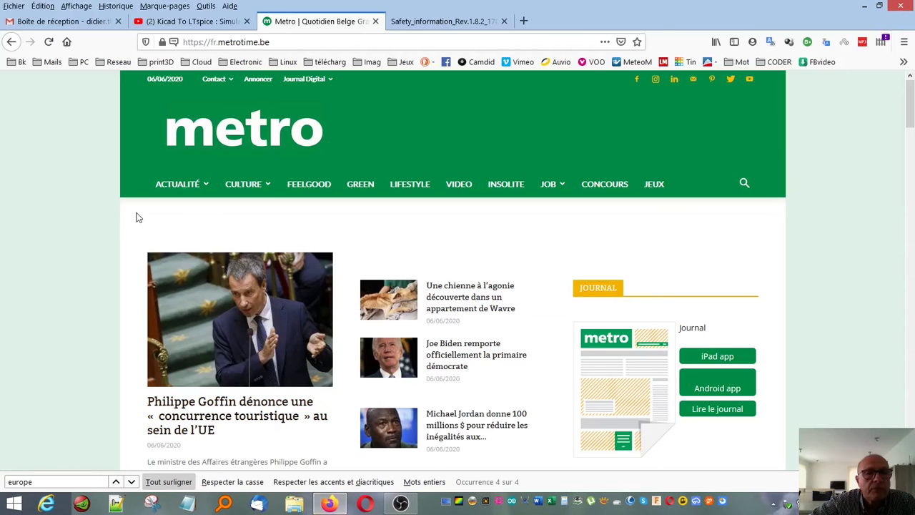
pyautogui.moveTo(244, 185)
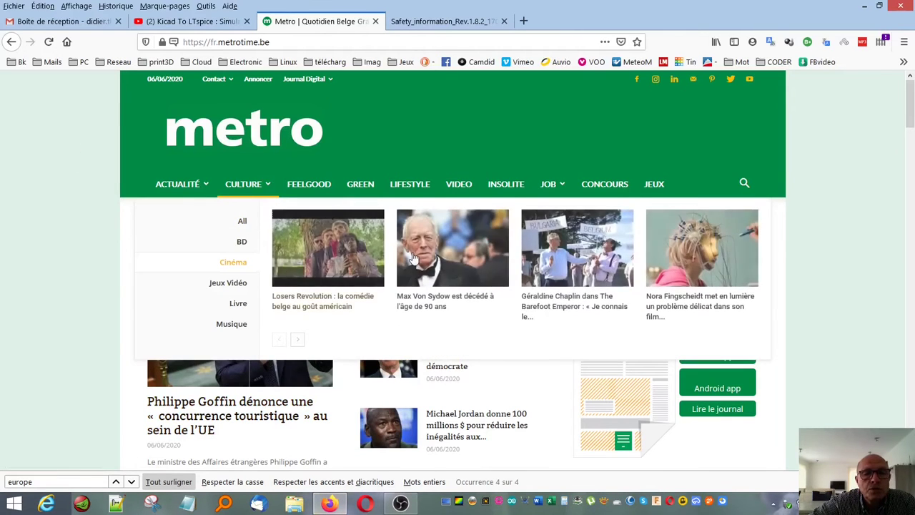
pyautogui.scroll(-8, 547, 353)
pyautogui.scroll(8, 486, 341)
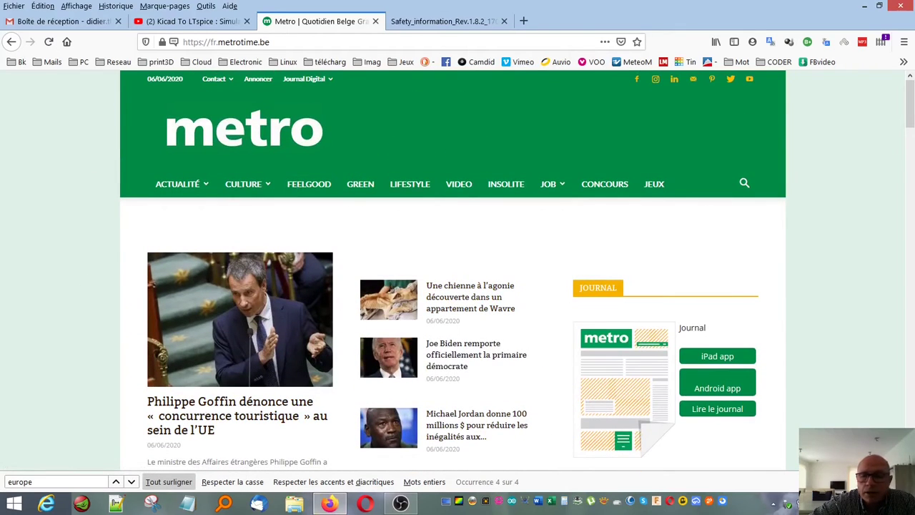
pyautogui.press('Escape')
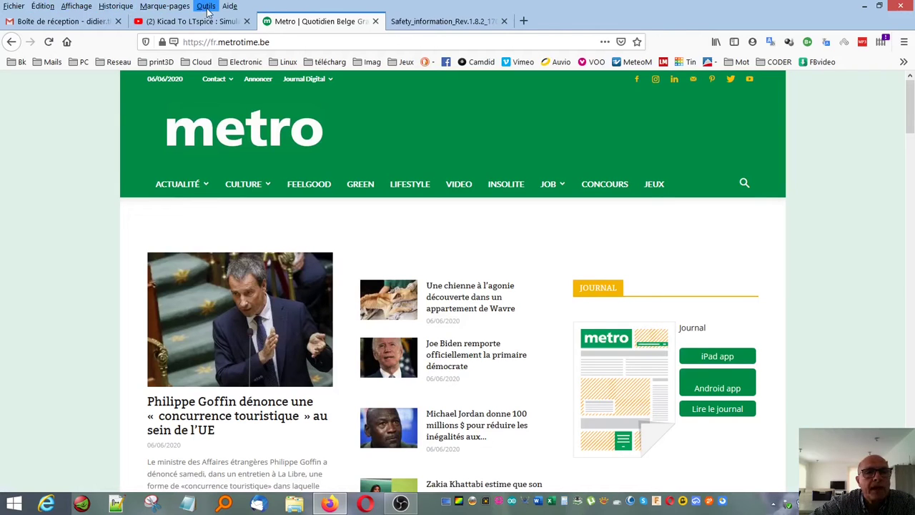
# - Hide the browser's menu bar (Barre de menus) and show it again
pyautogui.rightClick(268, 7)
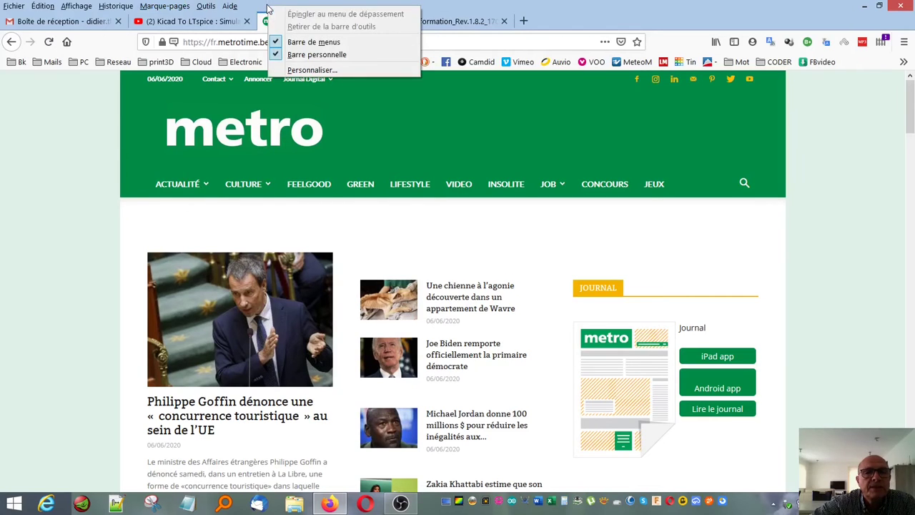
pyautogui.click(279, 43)
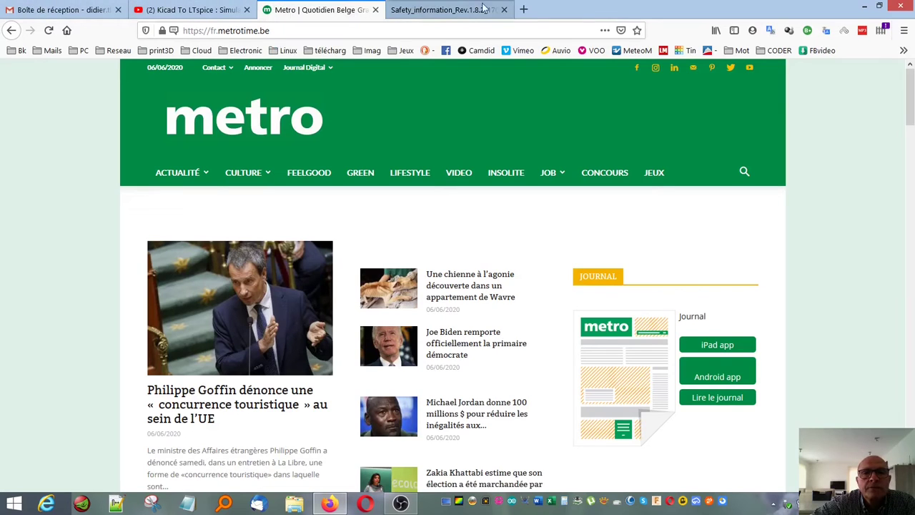
pyautogui.rightClick(546, 12)
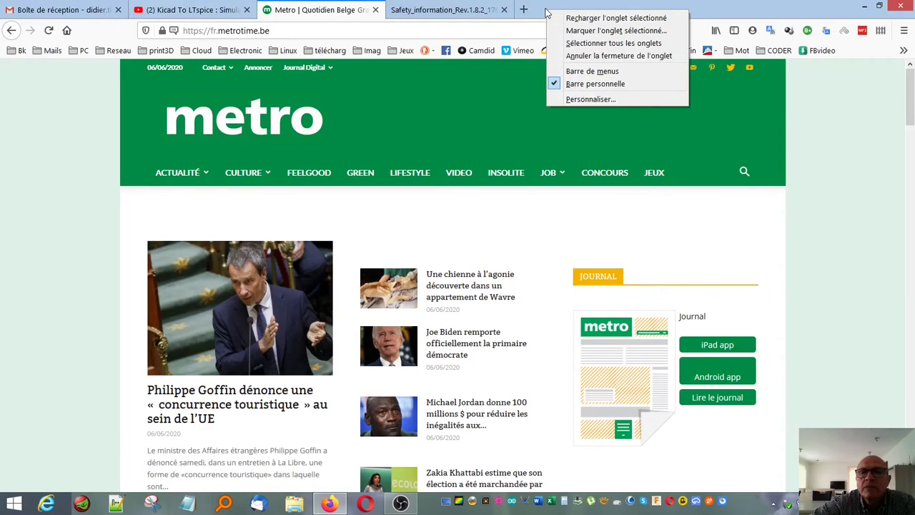
pyautogui.click(572, 72)
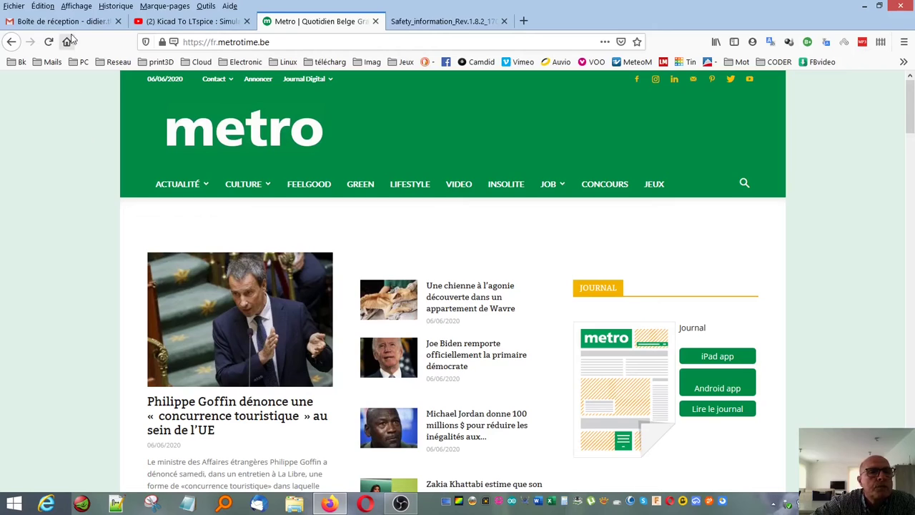
# - Open find-in-page on the Metro homepage and jump to a match for "Europe"
pyautogui.click(44, 8)
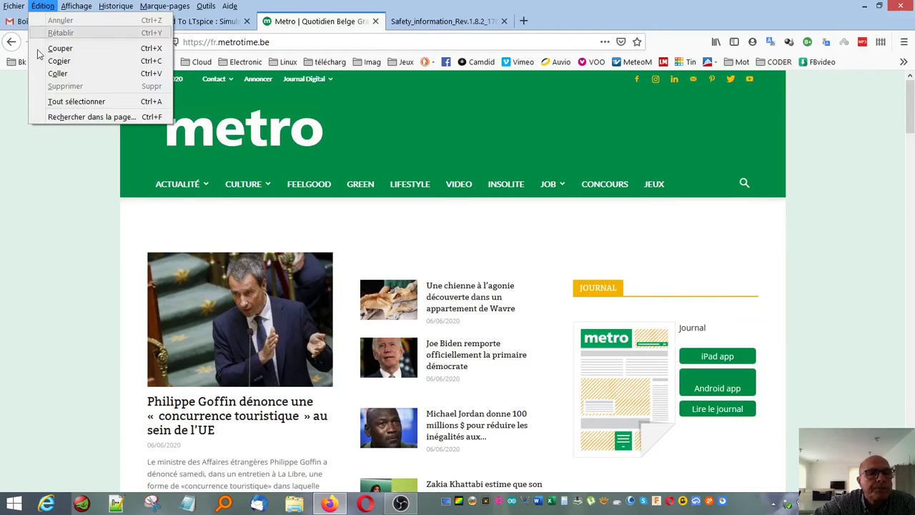
pyautogui.click(90, 117)
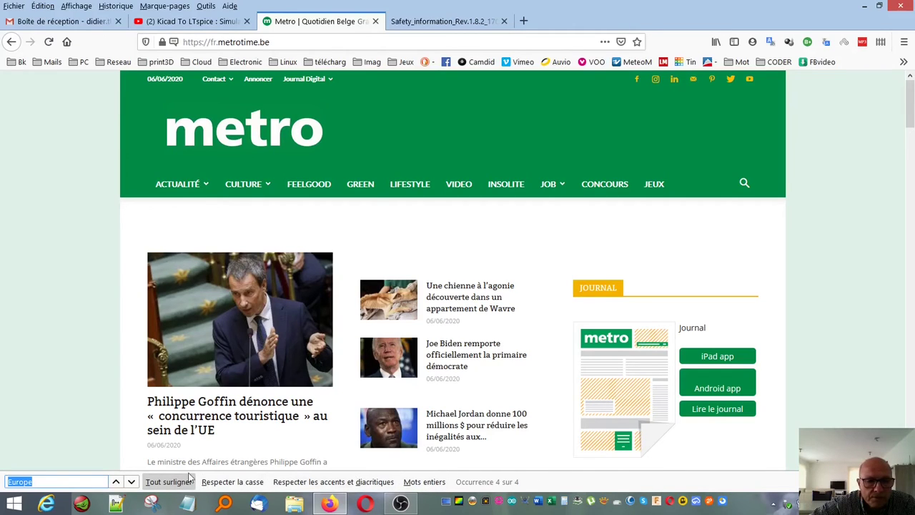
pyautogui.click(39, 482)
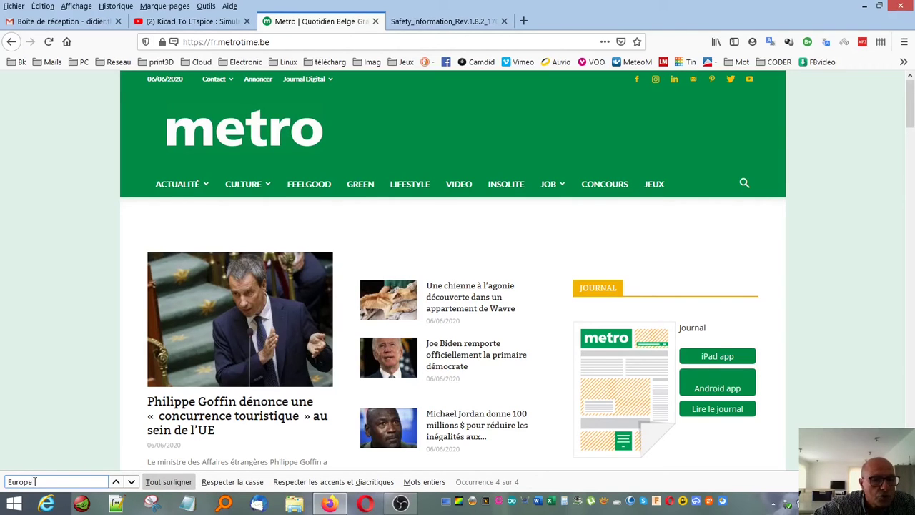
pyautogui.click(133, 483)
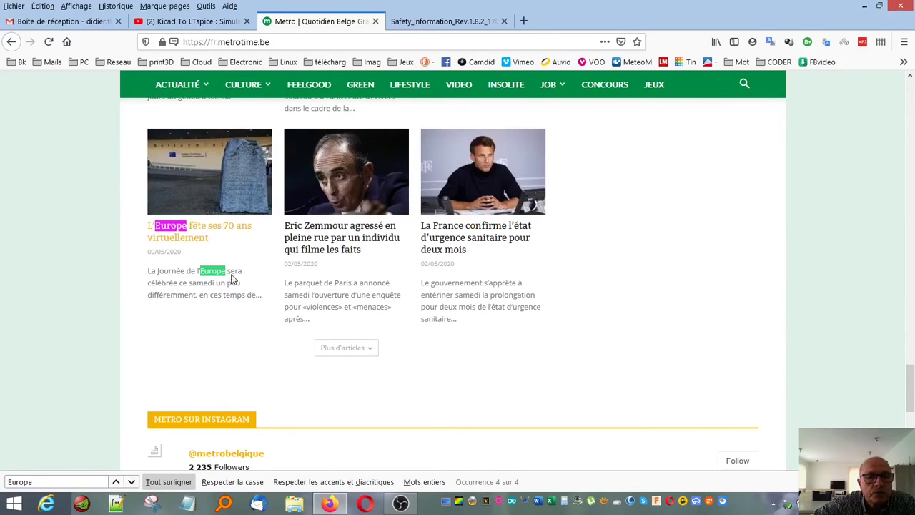
# - Cycle forward through all the "Europe" matches on the page, wrapping back around to the first one
pyautogui.click(133, 483)
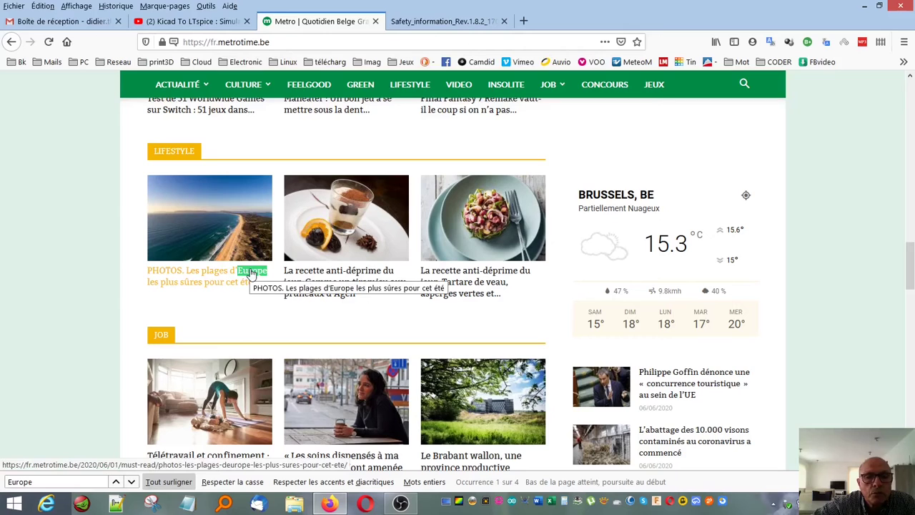
pyautogui.click(130, 483)
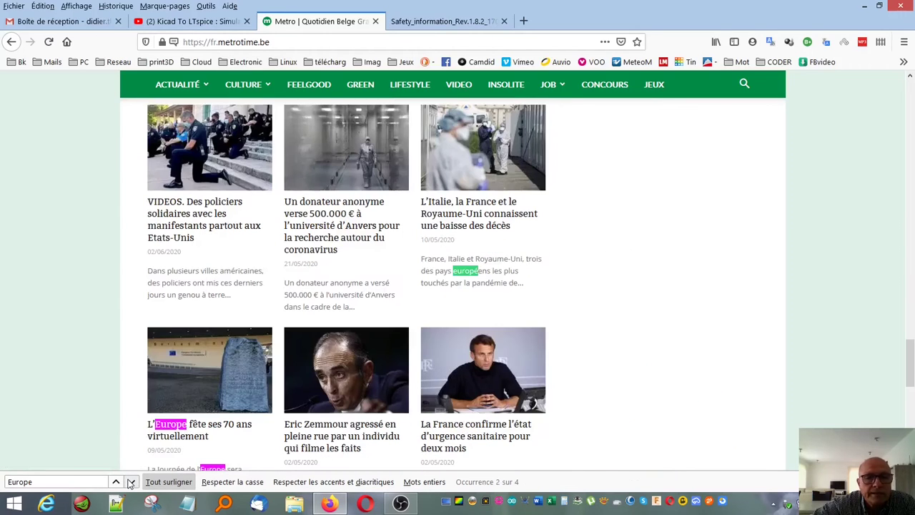
pyautogui.click(131, 482)
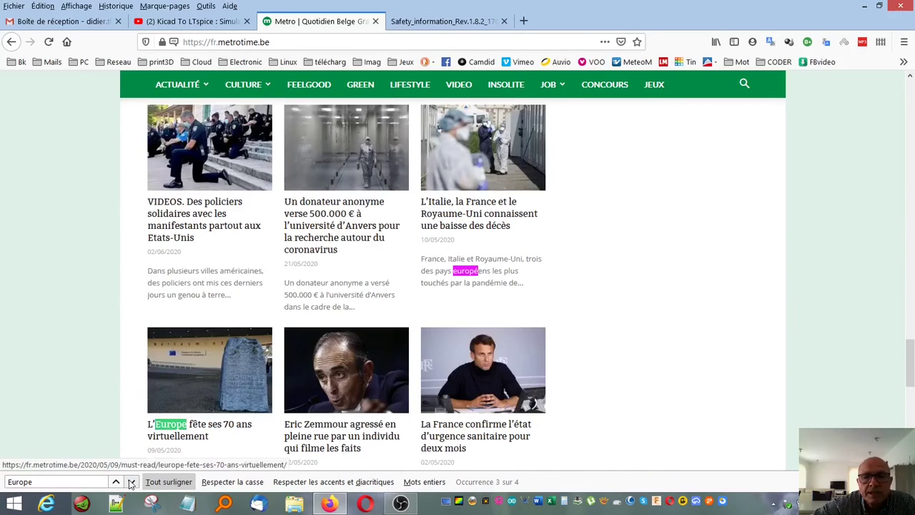
pyautogui.click(130, 483)
pyautogui.click(130, 483)
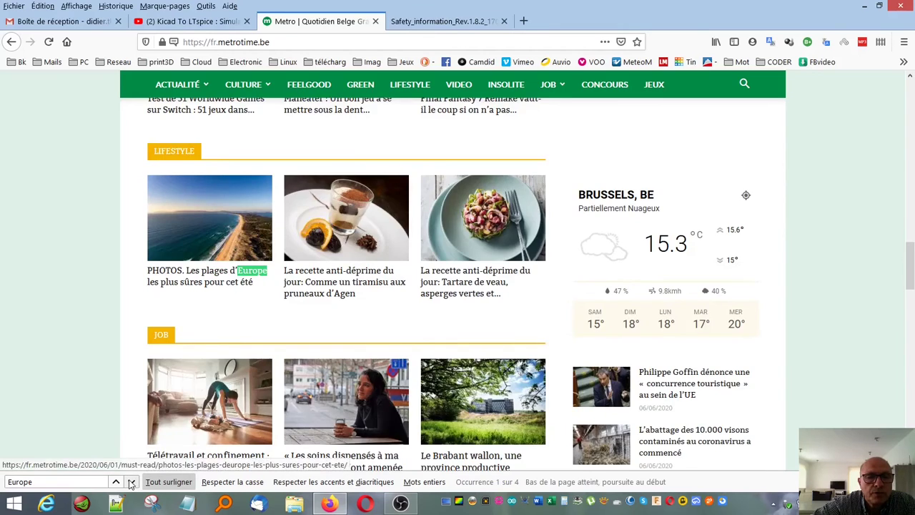
pyautogui.click(131, 483)
pyautogui.click(131, 483)
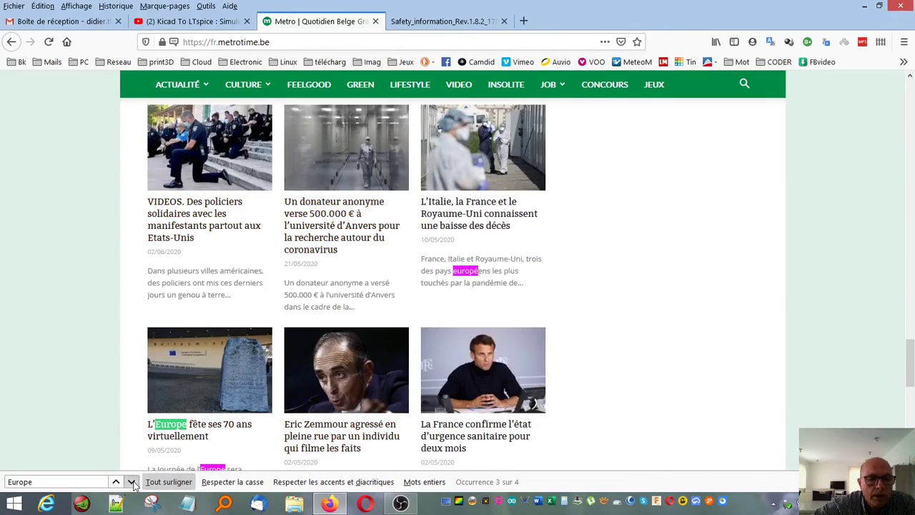
pyautogui.click(131, 482)
pyautogui.click(132, 483)
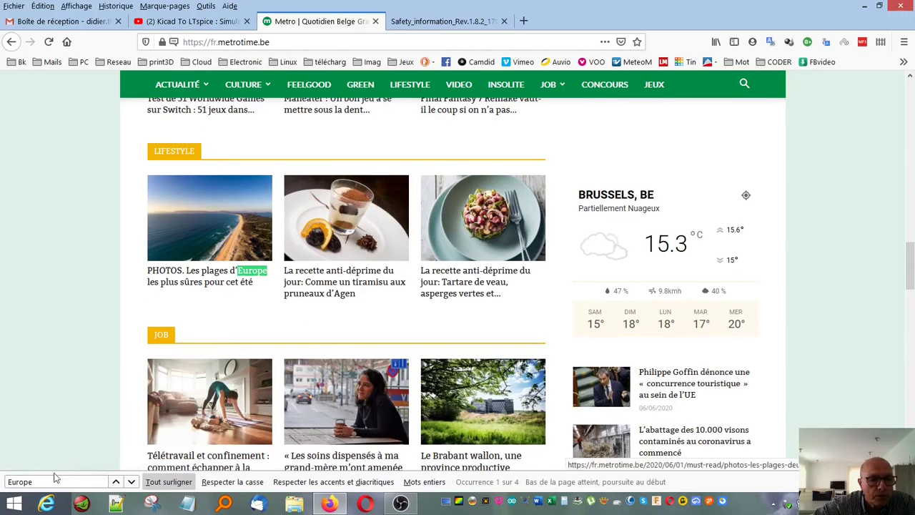
# - Replace the page search term with "tartem"
pyautogui.moveTo(40, 482); pyautogui.dragTo(2, 482)
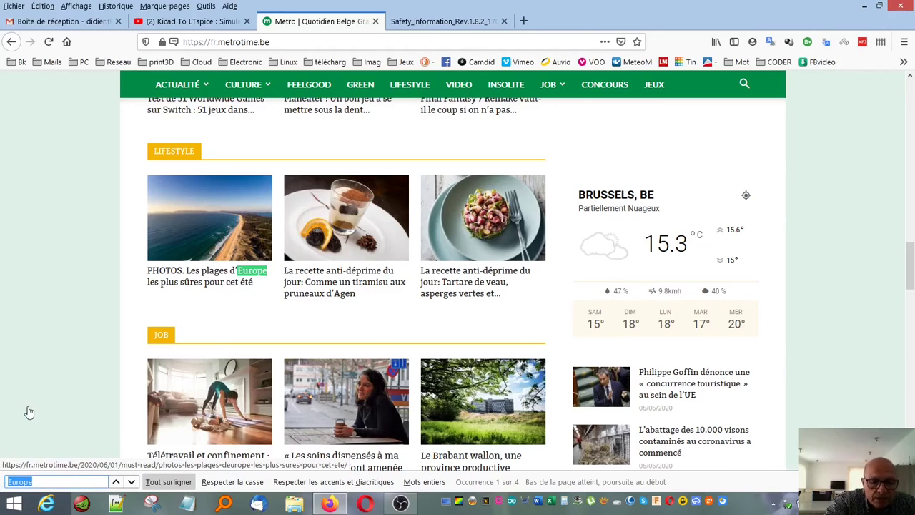
pyautogui.write('t')
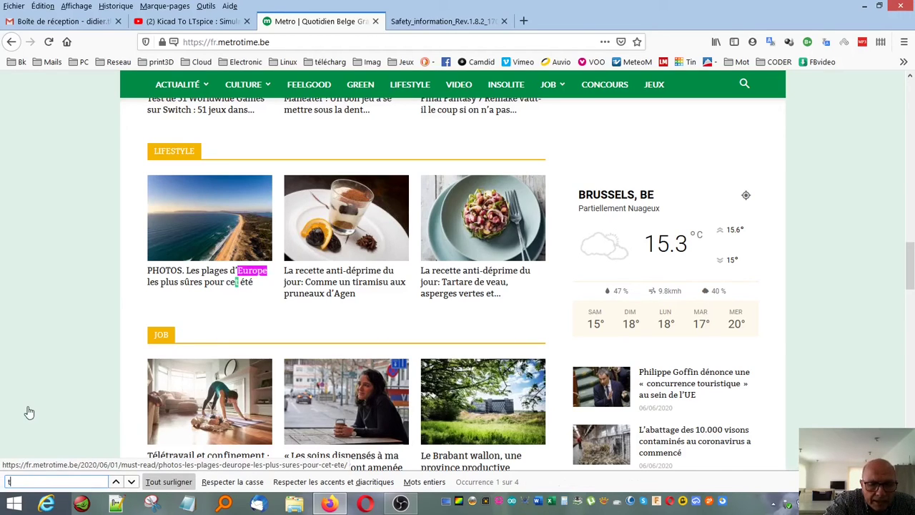
pyautogui.write('artem')
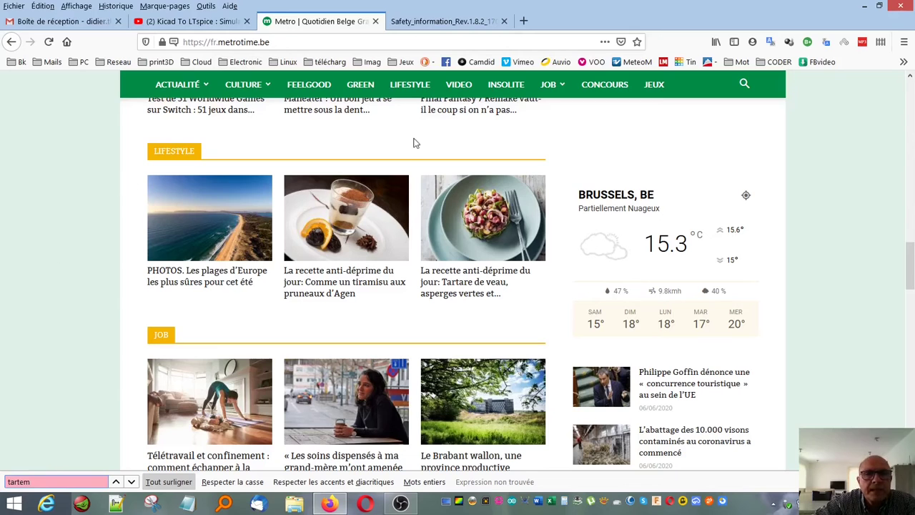
# - Switch to the Samsung Safety_information PDF and step forward through the matches for "volume"
pyautogui.click(430, 24)
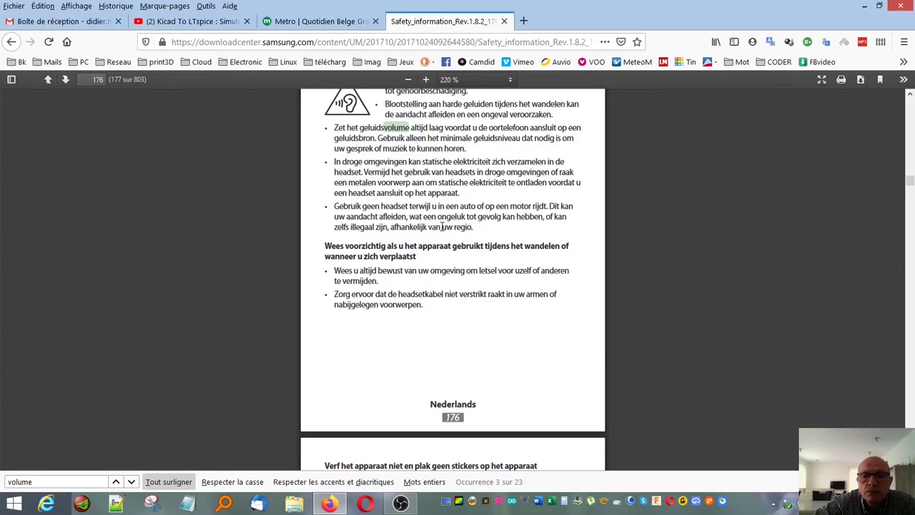
pyautogui.click(38, 482)
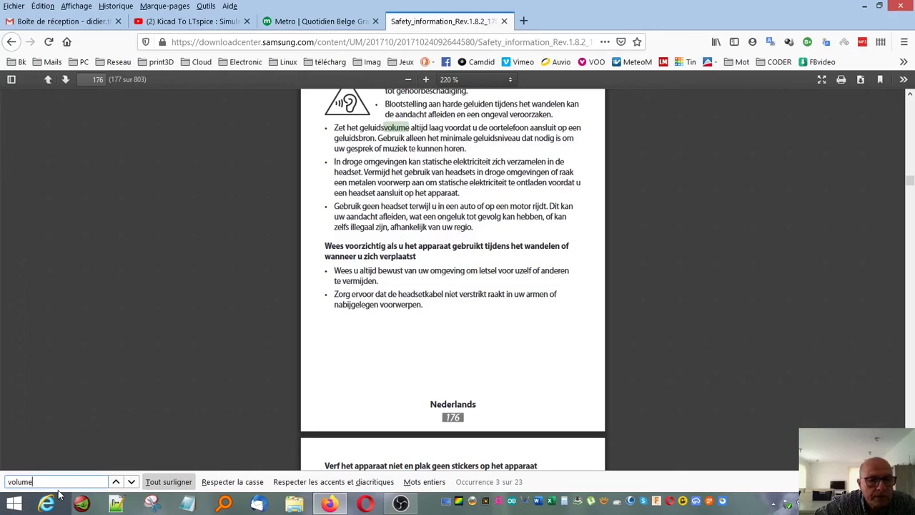
pyautogui.click(132, 483)
pyautogui.click(132, 482)
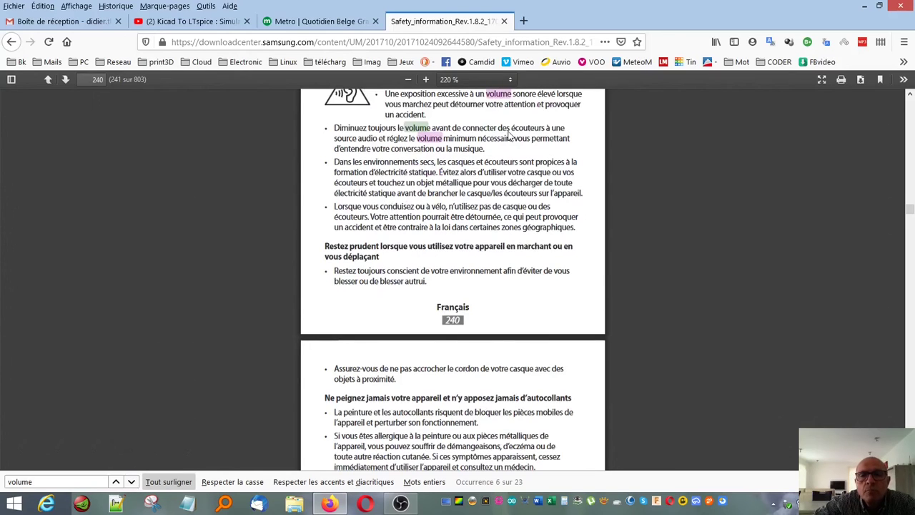
pyautogui.click(133, 482)
pyautogui.click(133, 483)
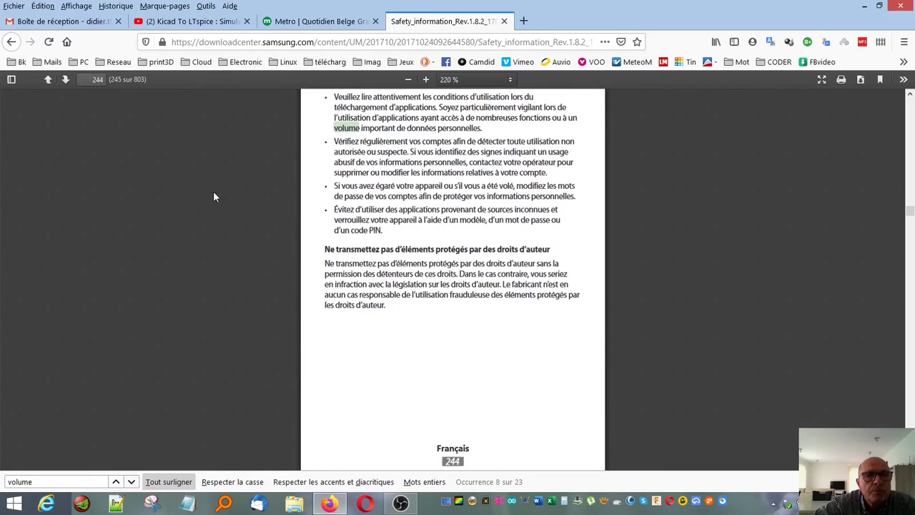